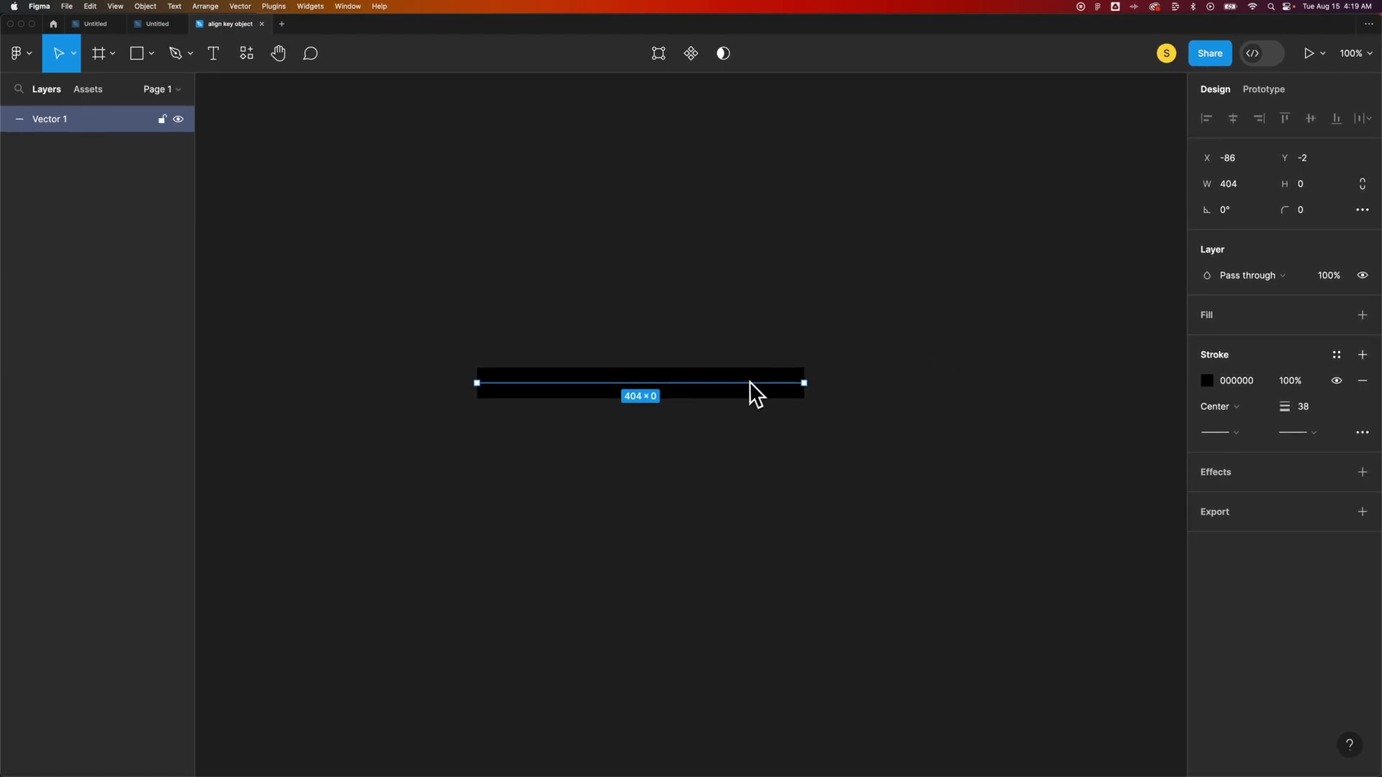
Step: Set the line's stroke colour to white (FFFFFF)
left_click(1208, 381)
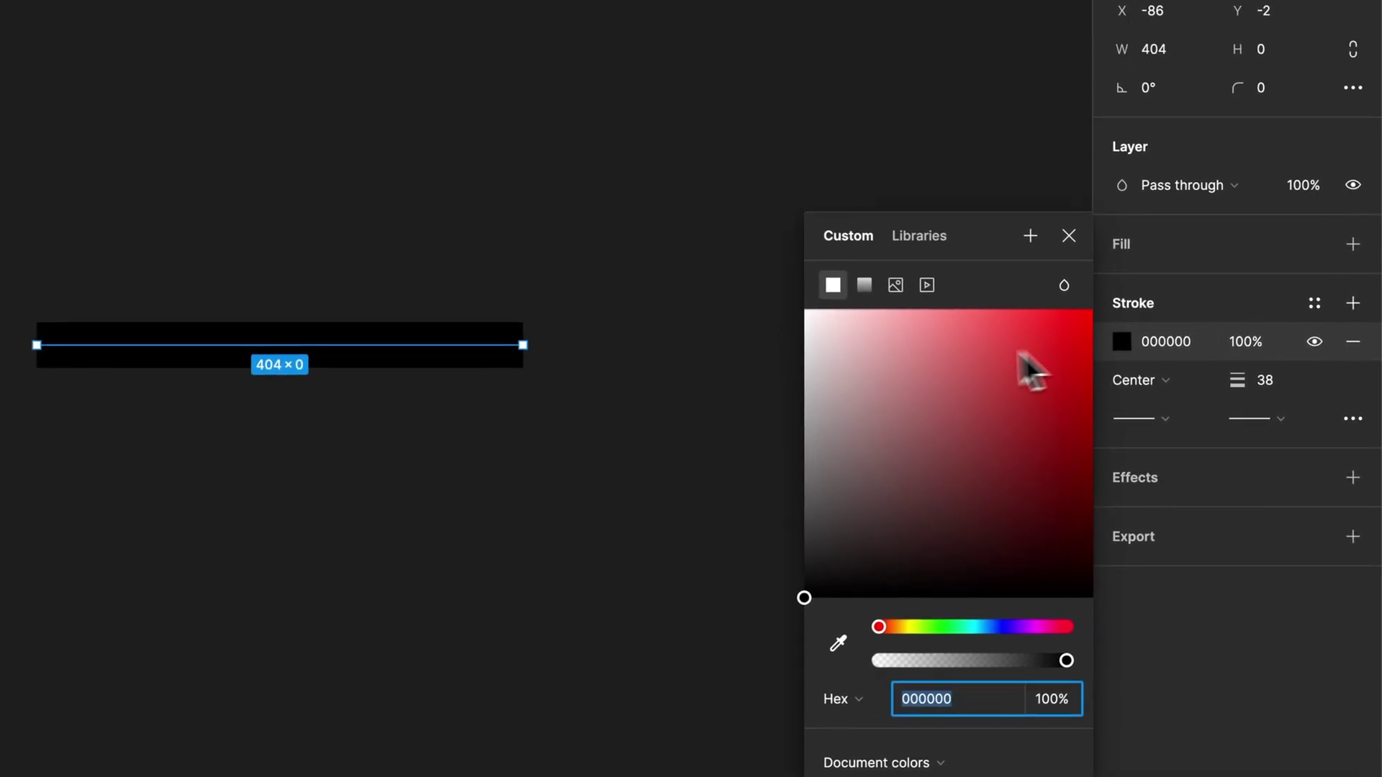
left_click(805, 312)
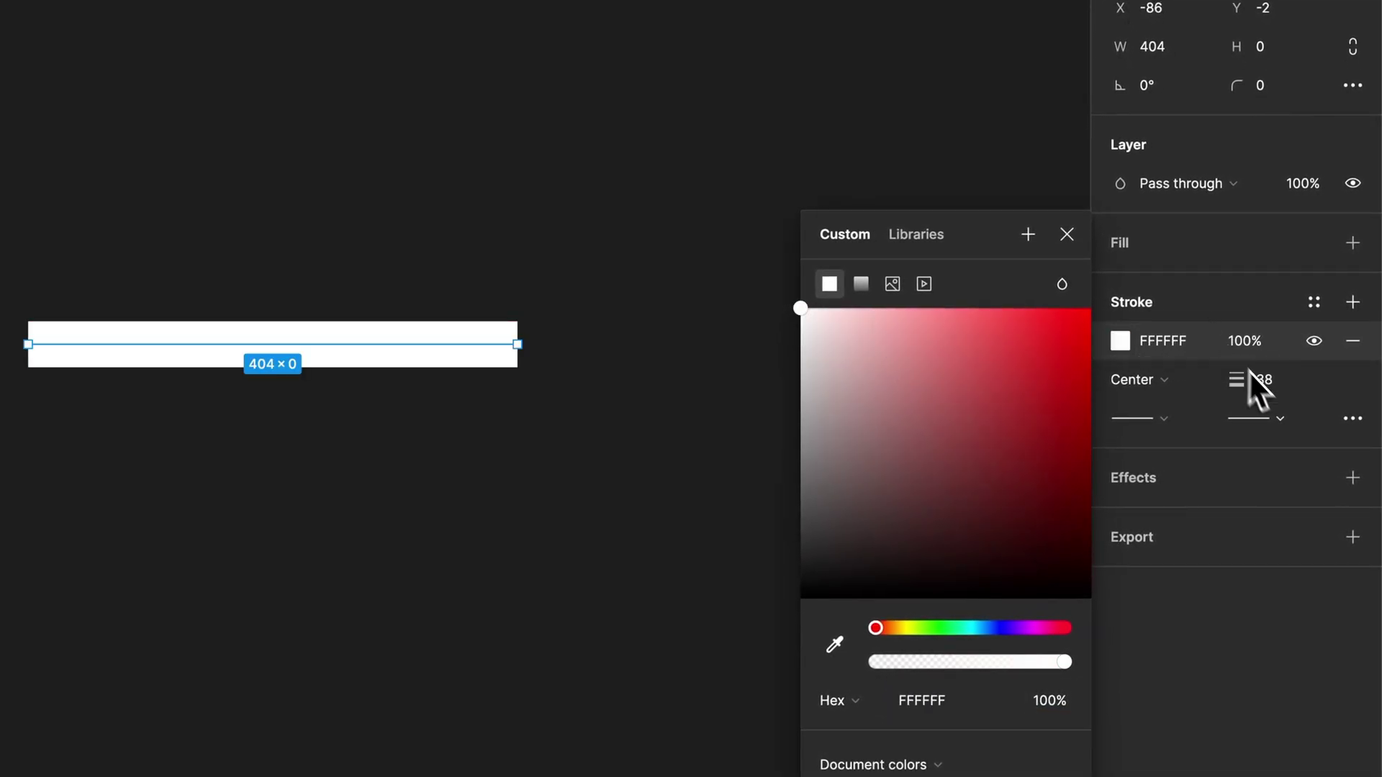
left_click(1290, 383)
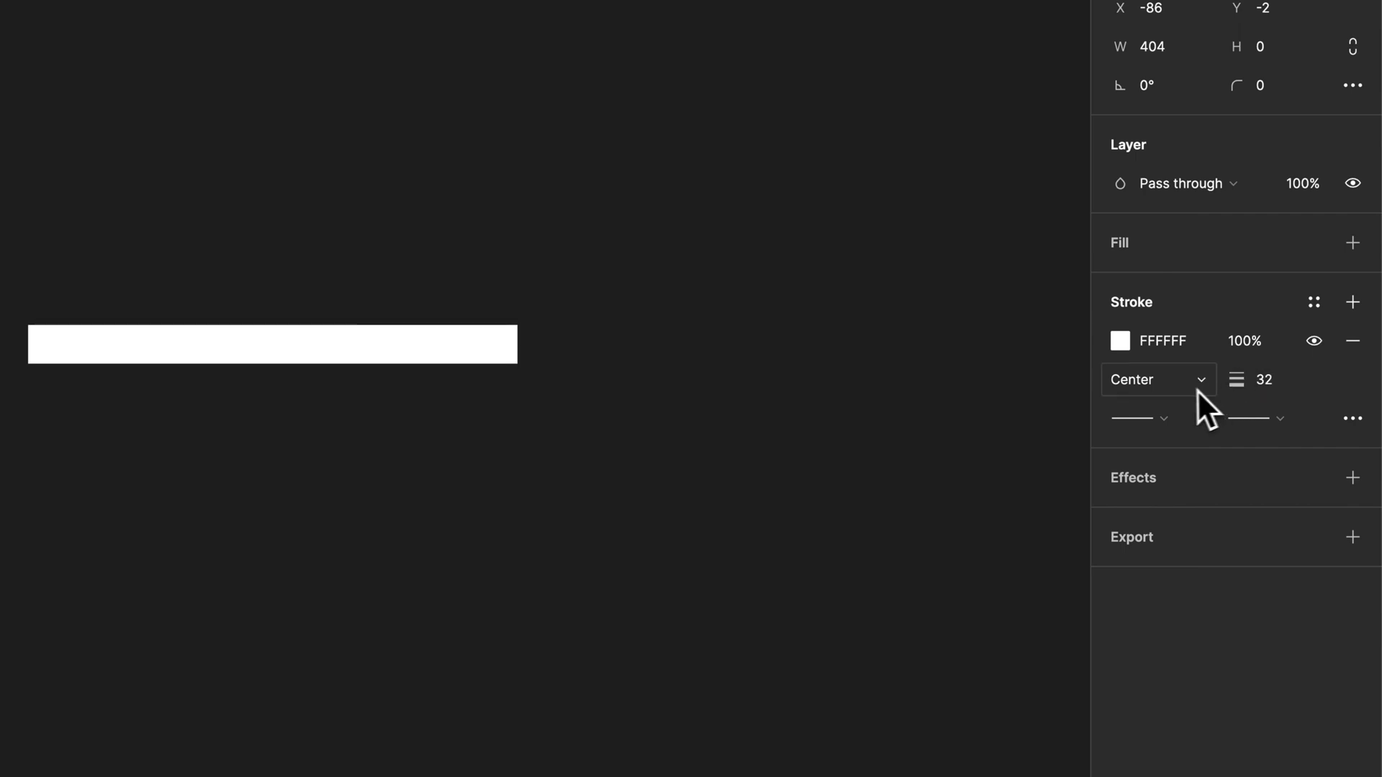
Step: Reselect the line and reopen its Advanced stroke settings, showing weight 32 and a Solid style
left_click(1345, 420)
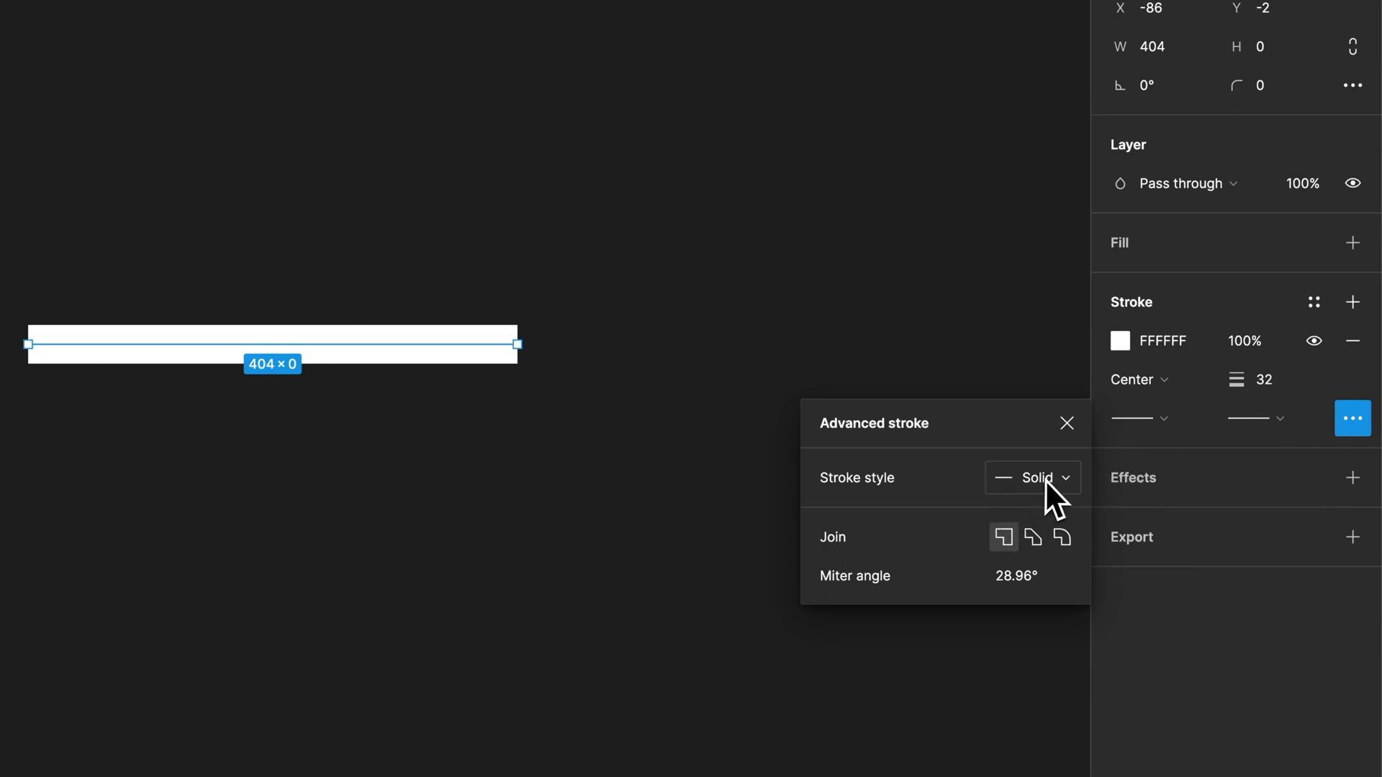
left_click(609, 347)
left_click_drag(602, 288, 438, 370)
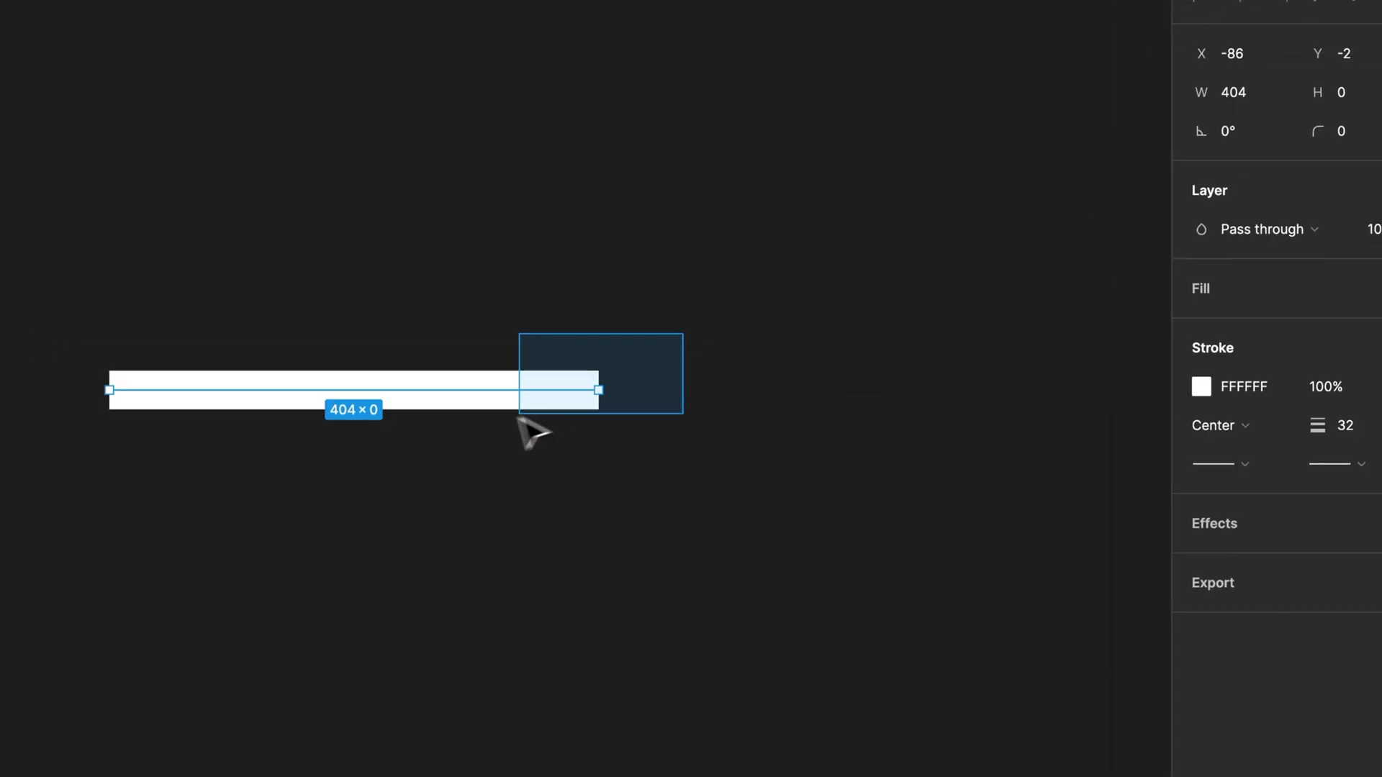
left_click_drag(519, 417, 512, 422)
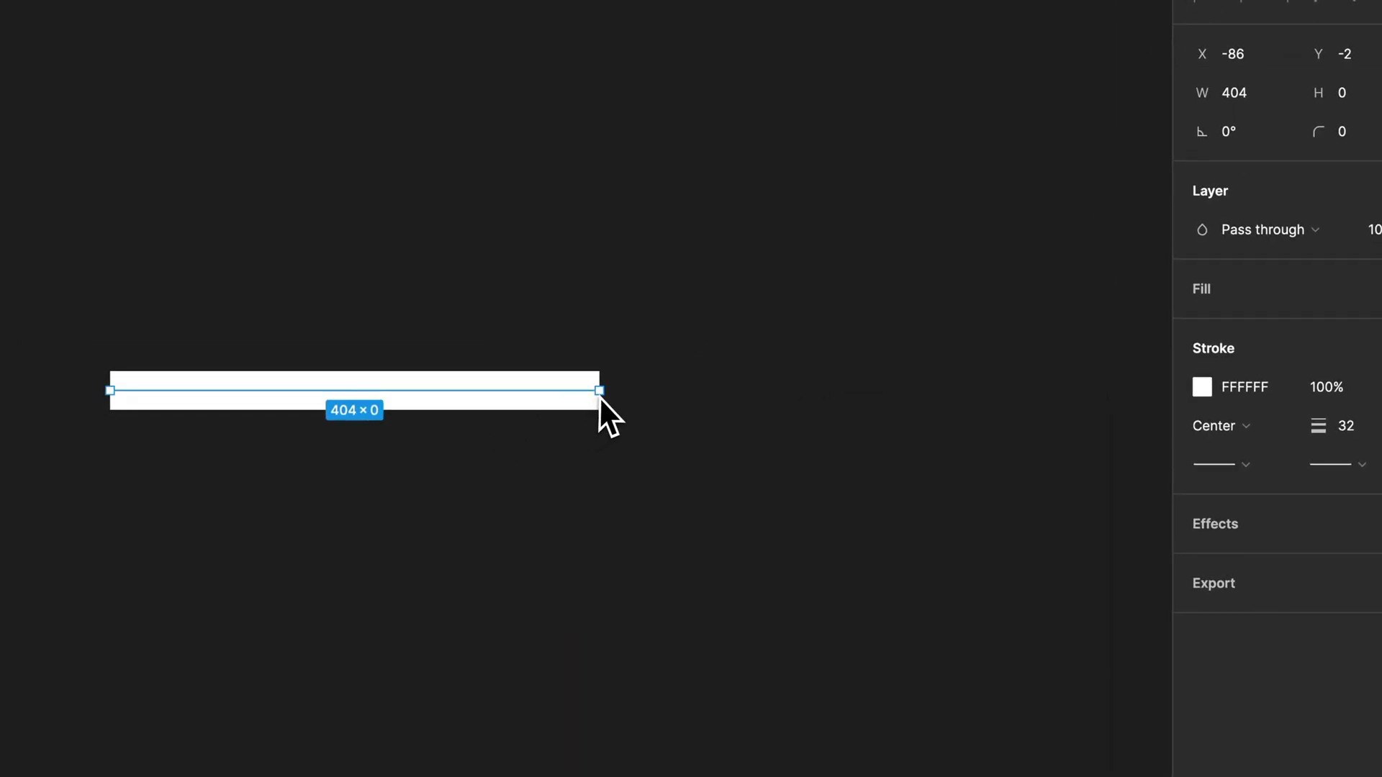
left_click(1355, 423)
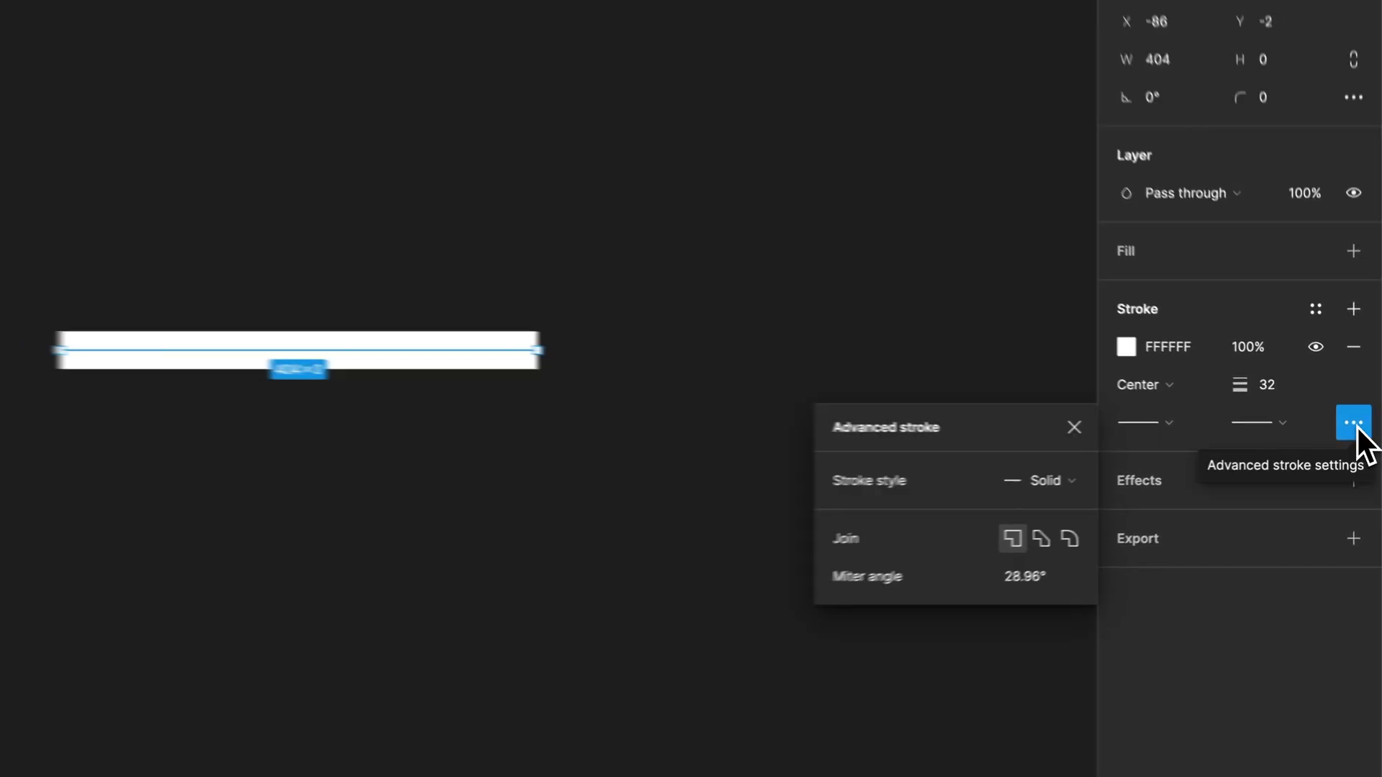
Step: Open the right endpoint's stroke settings in point-edit mode, then leave point editing
left_click(651, 359)
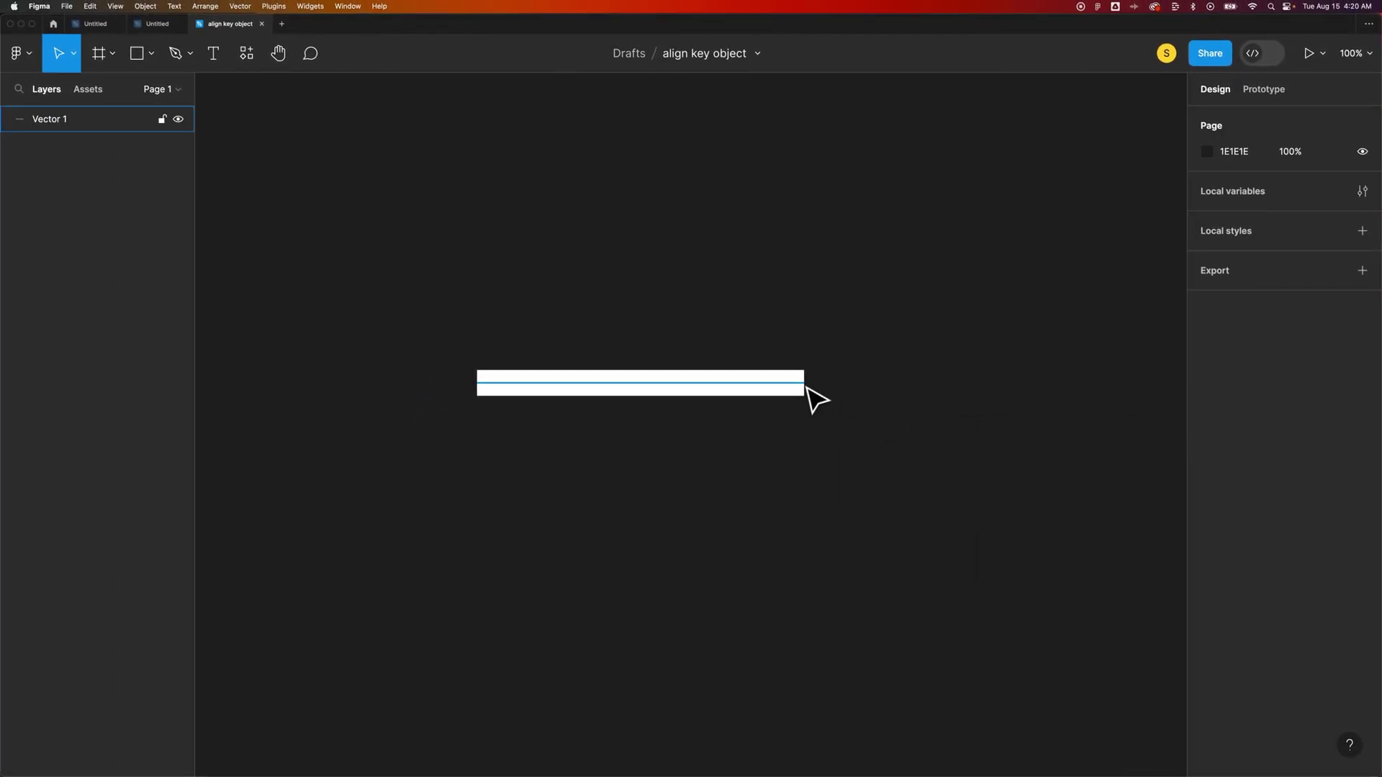
double_click(776, 383)
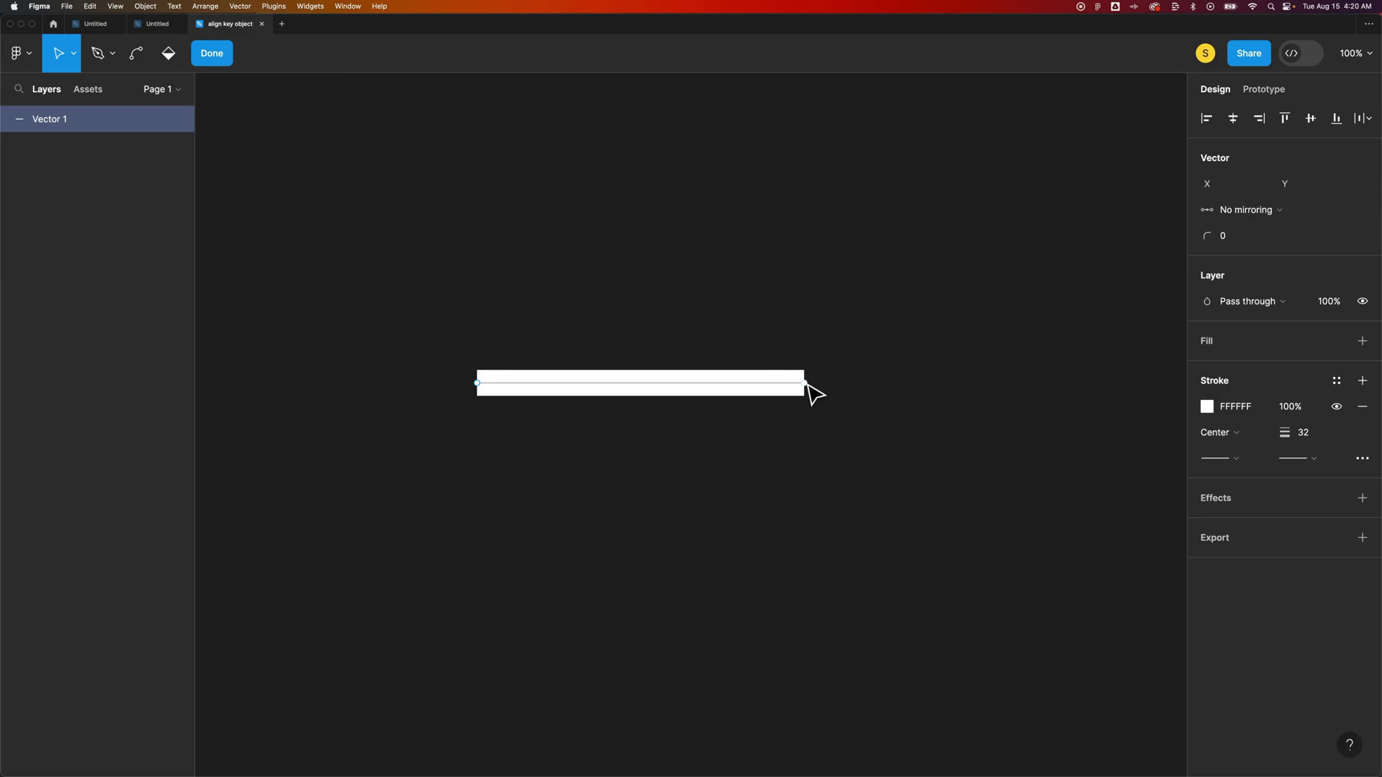
left_click(806, 384)
left_click(1362, 432)
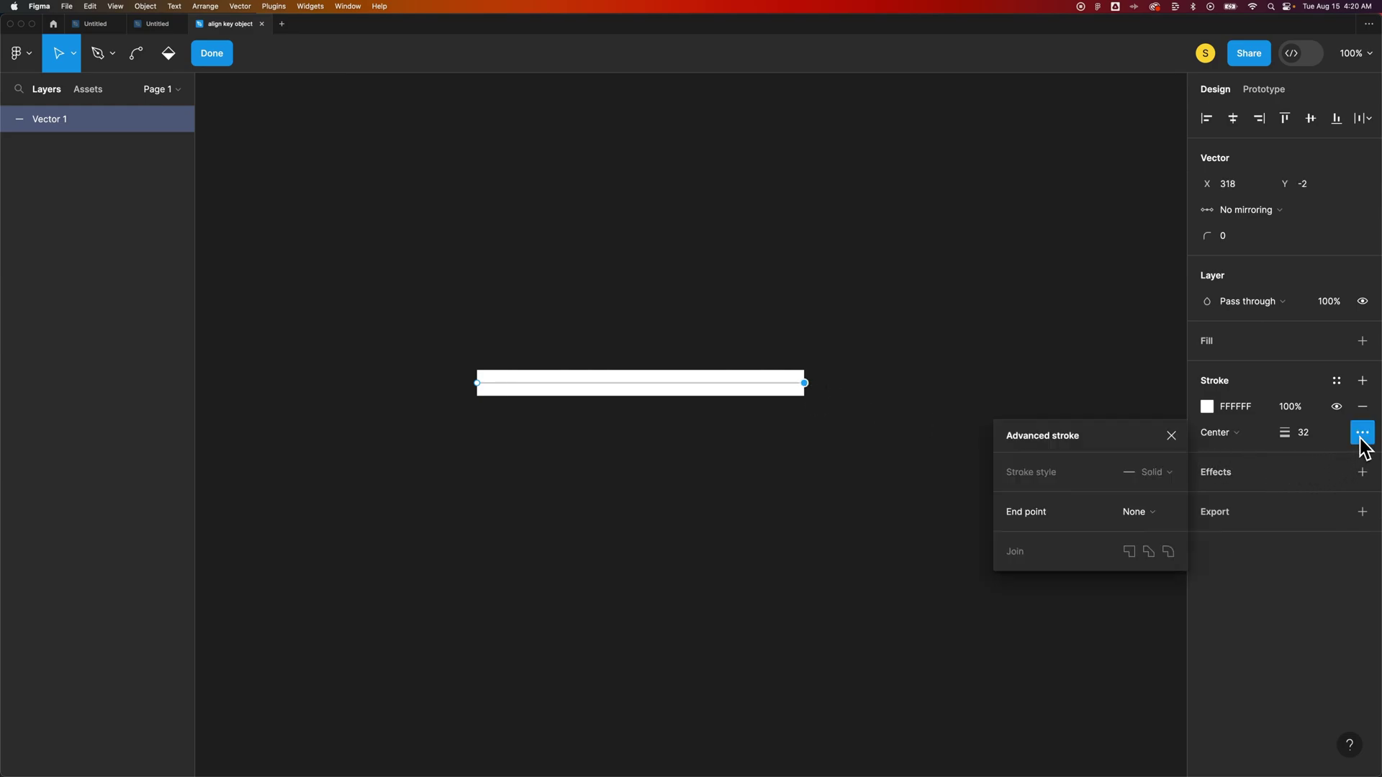
left_click(1363, 434)
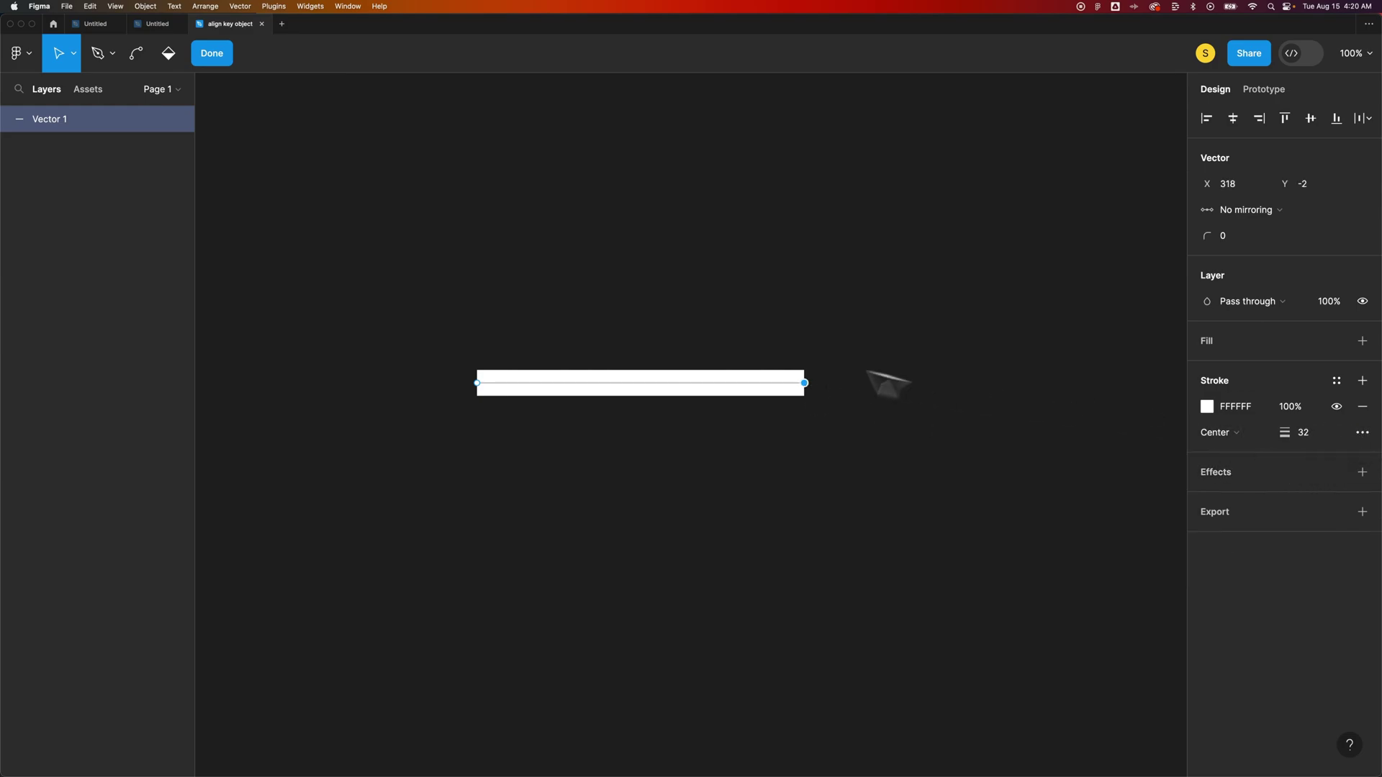
left_click(889, 381)
left_click(229, 58)
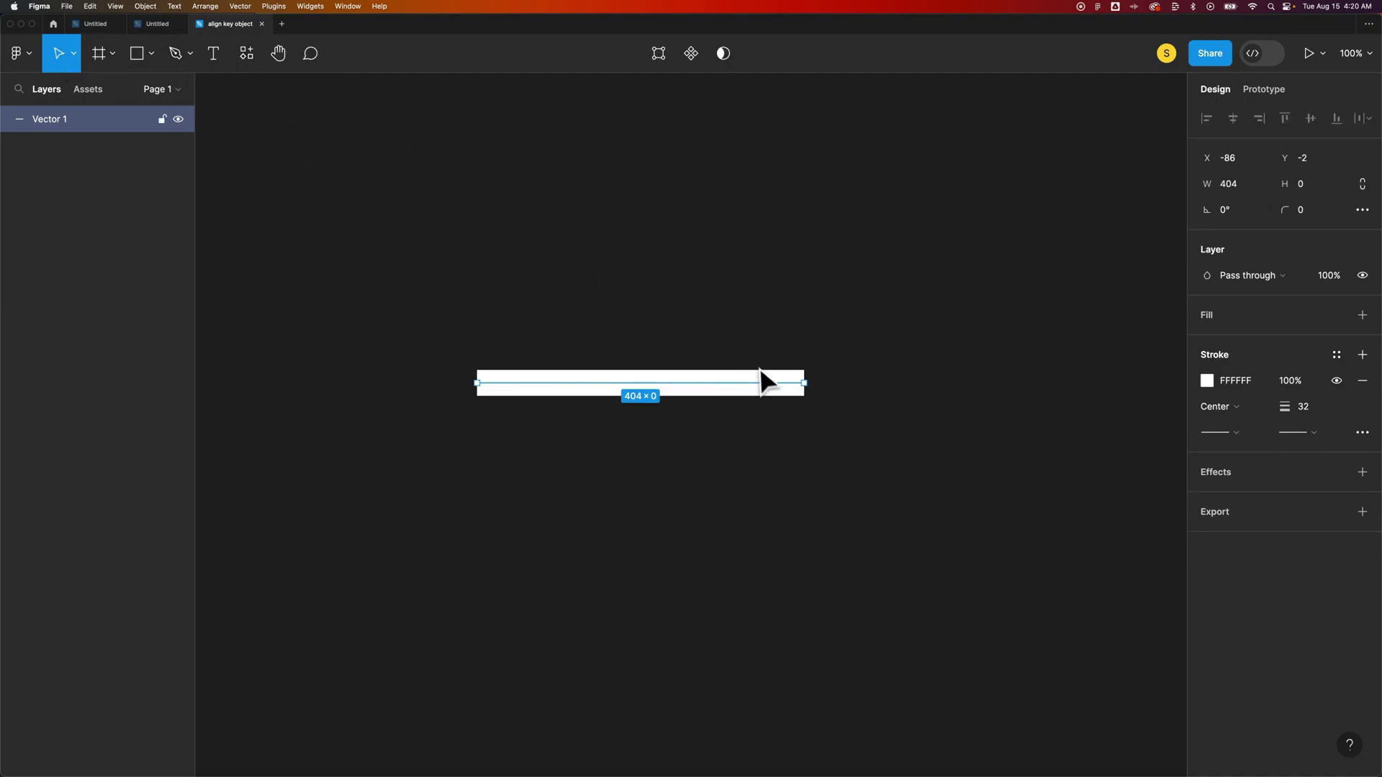
left_click(801, 370)
Step: Set the line's End point style to Round in Advanced stroke settings
double_click(796, 393)
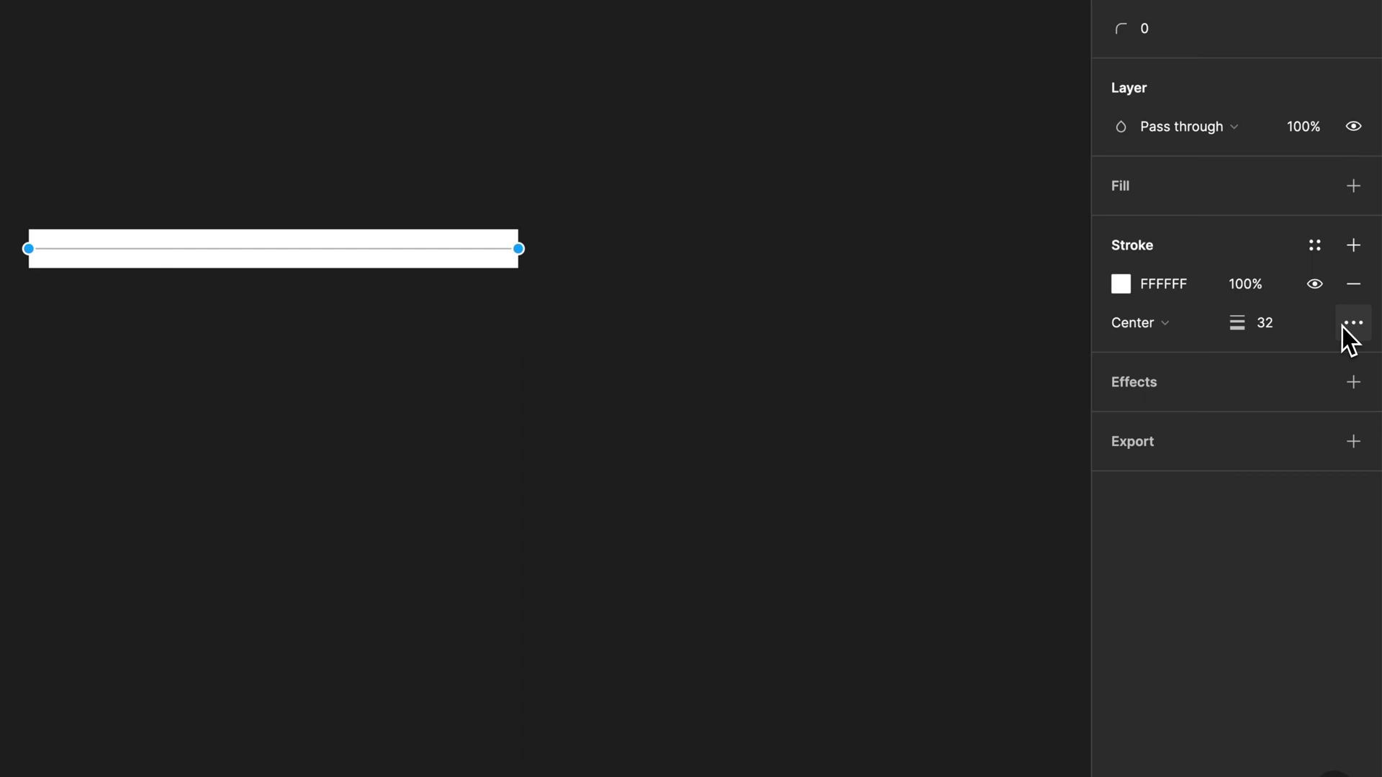
left_click(1343, 326)
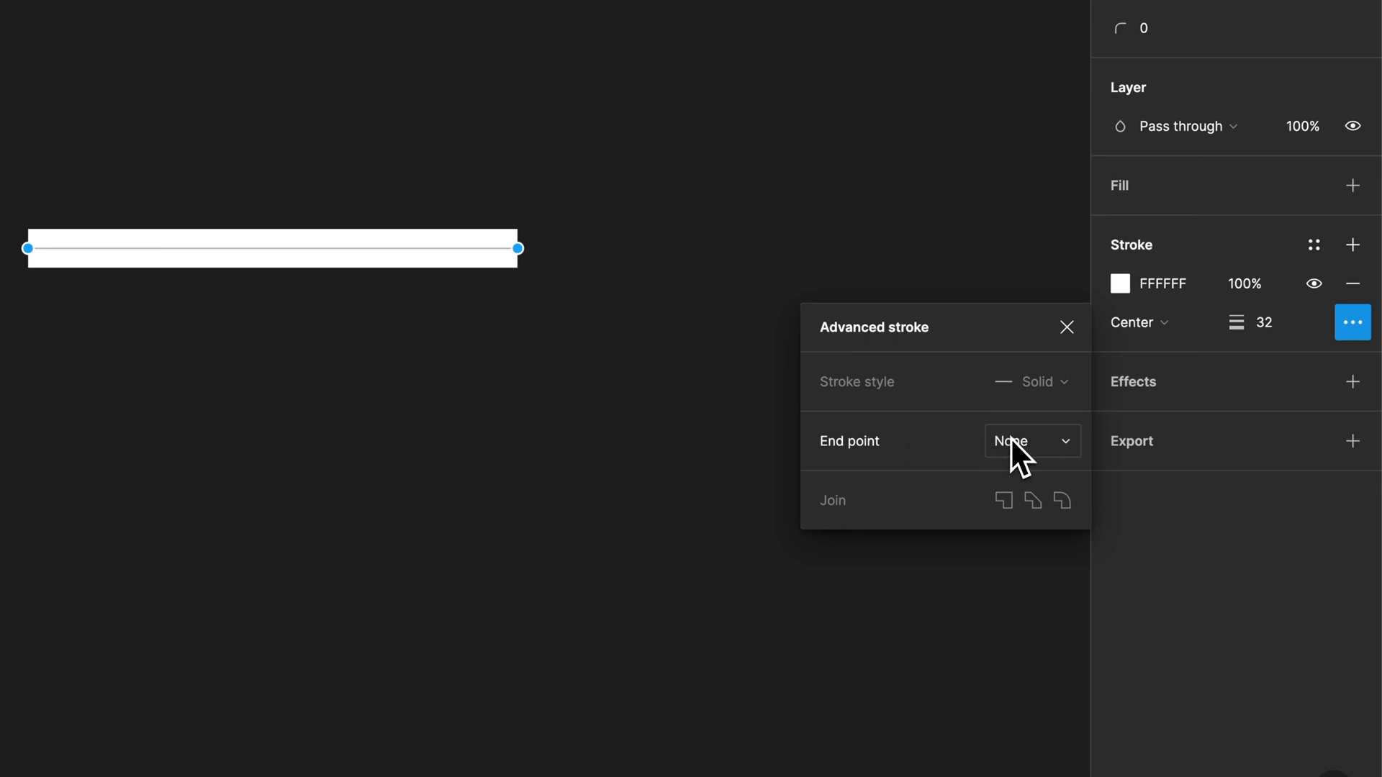
left_click(1064, 450)
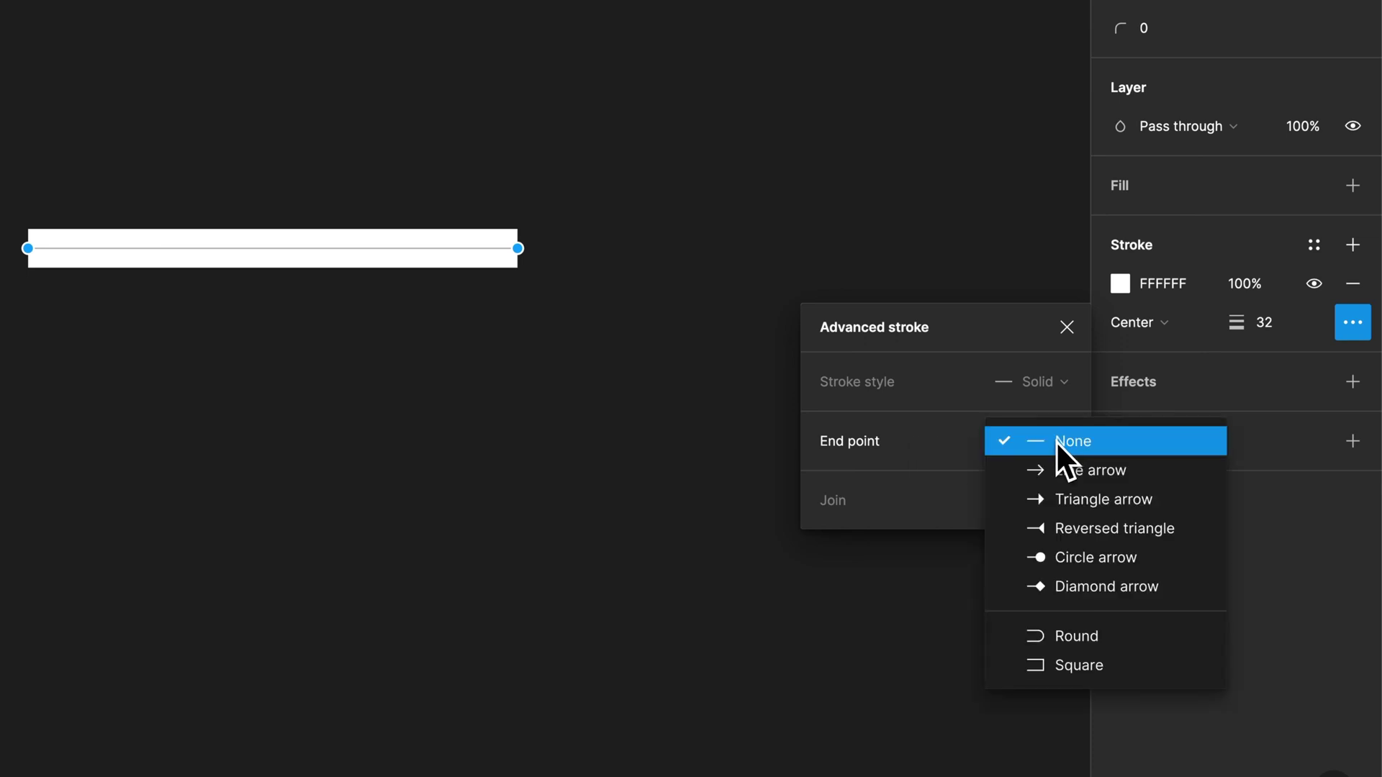
left_click(1071, 635)
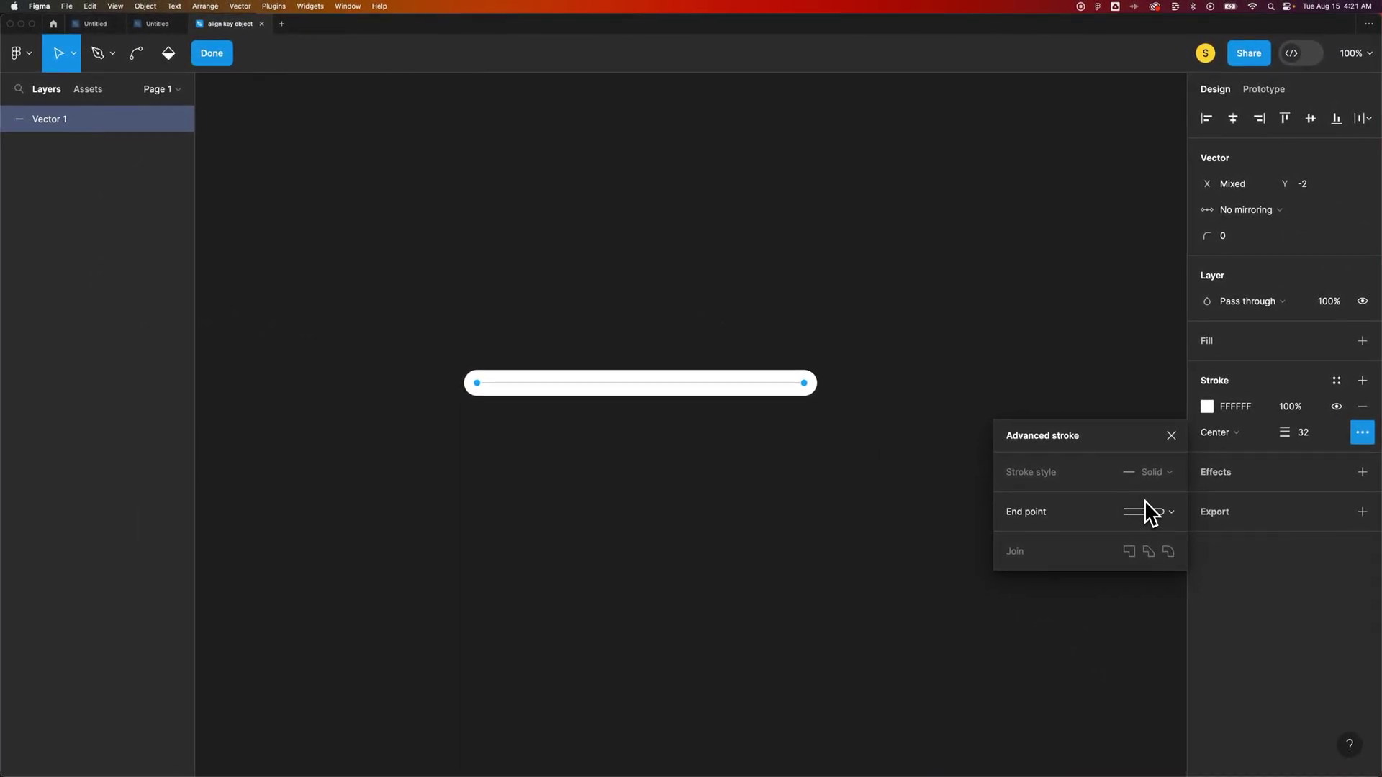
left_click(1171, 436)
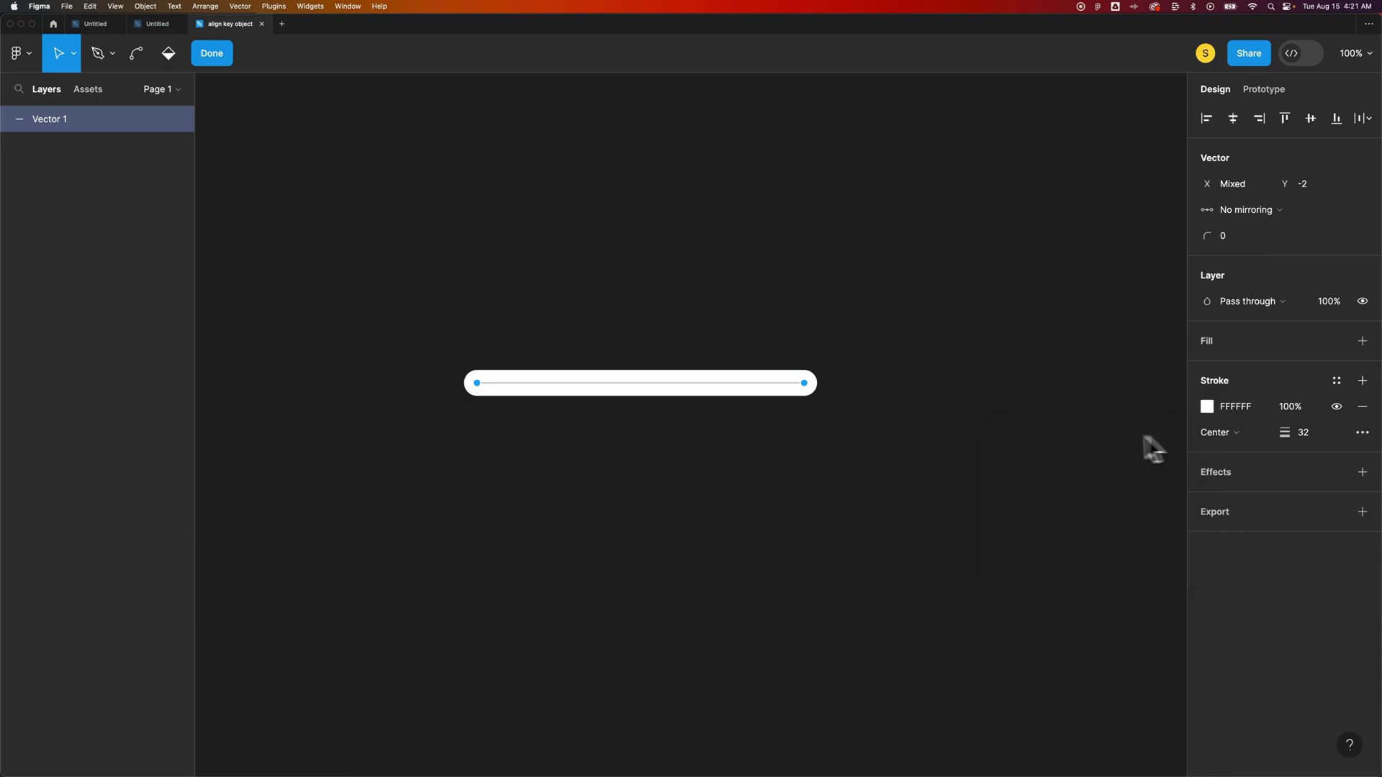
Step: Duplicate the line just above the original and rotate the copy to -90°
left_click(223, 61)
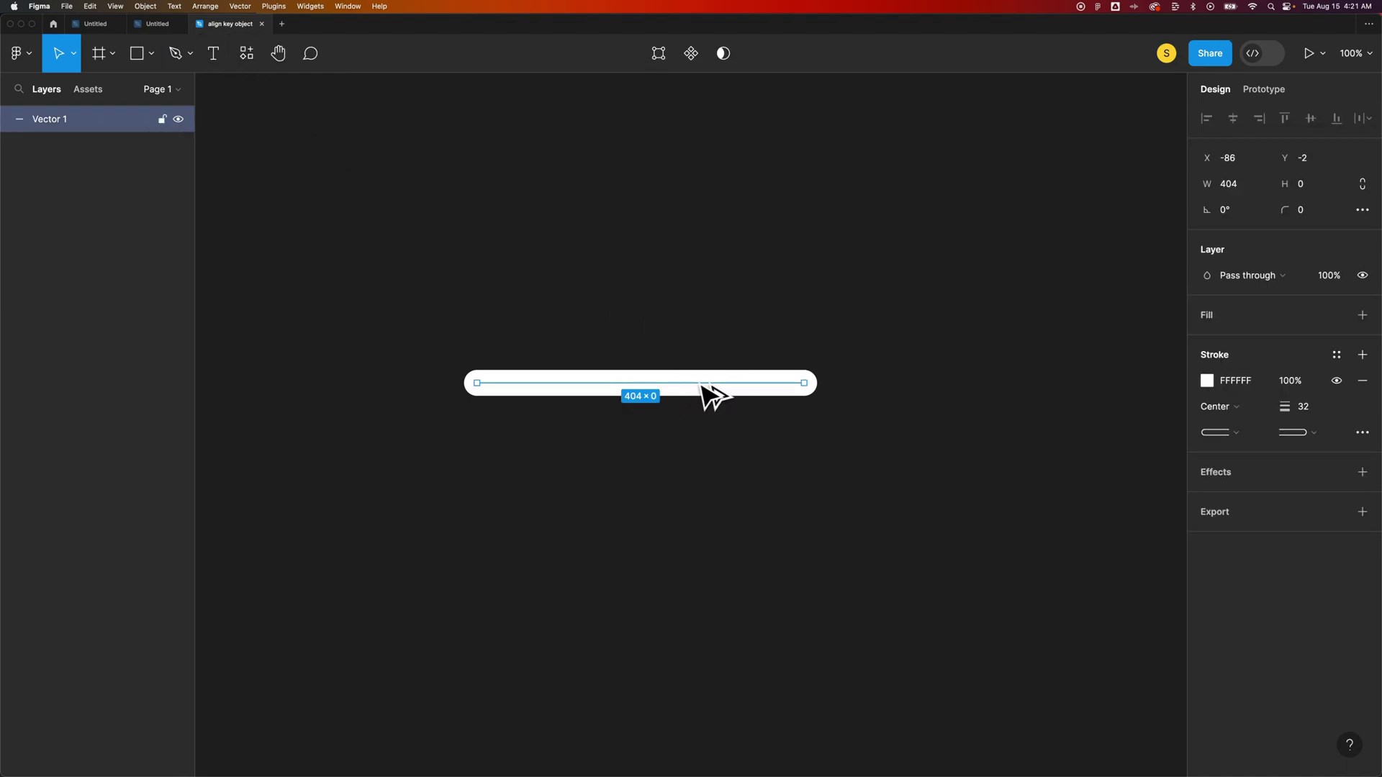
left_click_drag(703, 385, 705, 324)
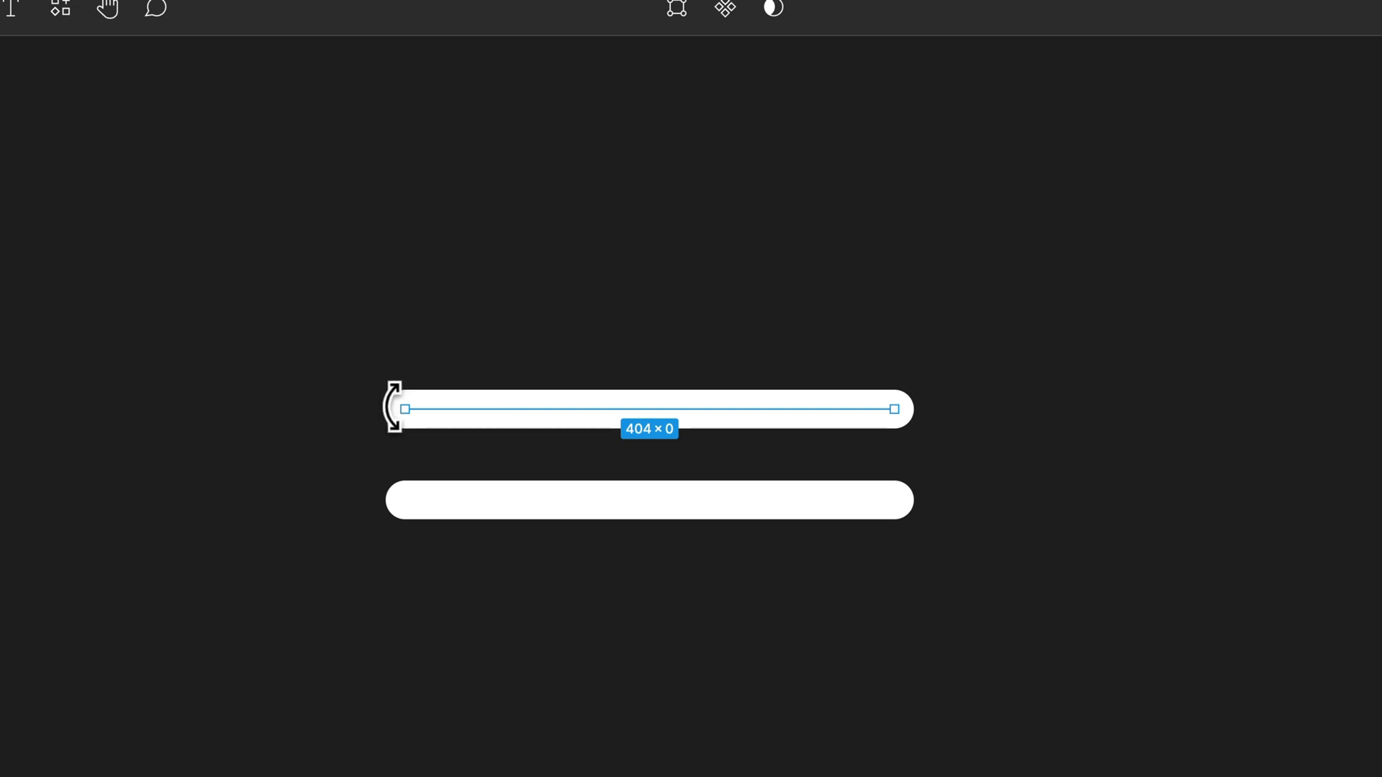
left_click_drag(394, 402, 630, 162)
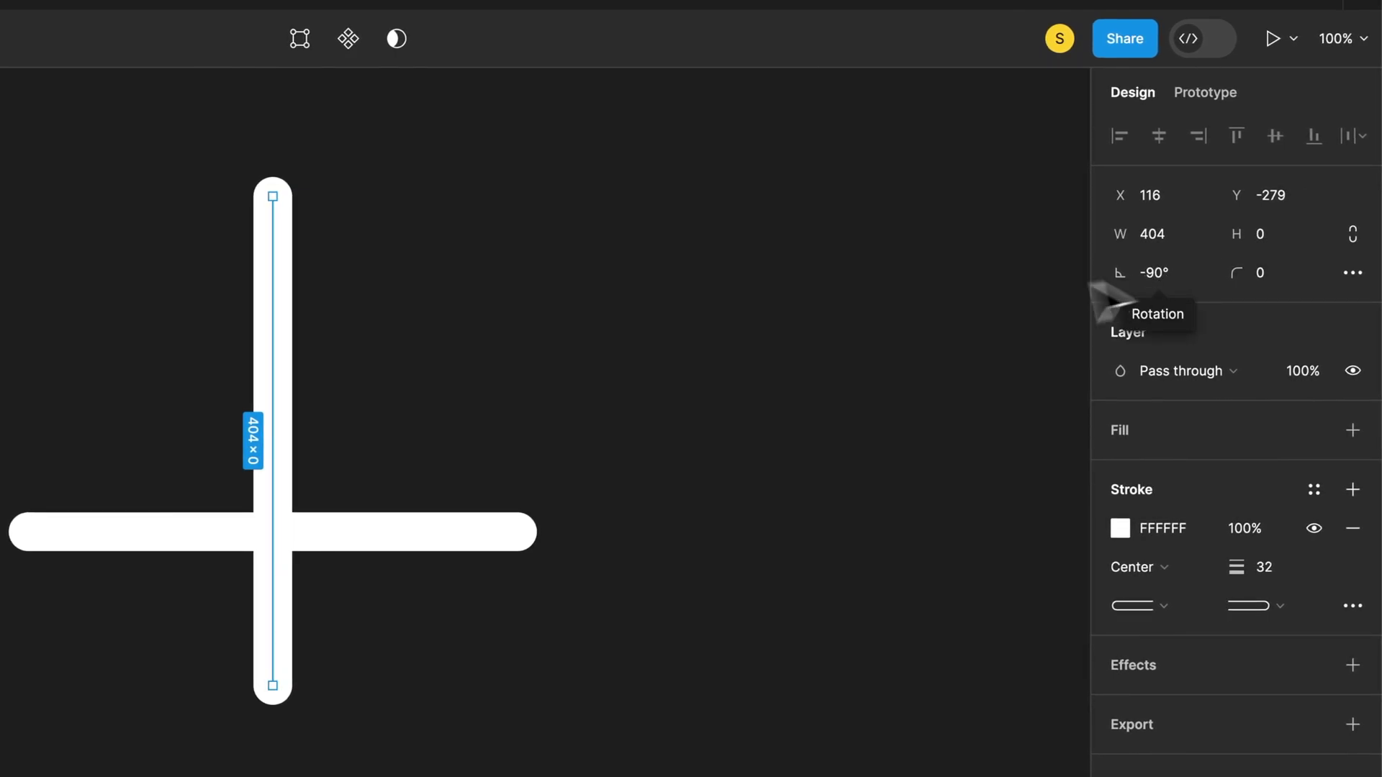
Step: Select both lines and align their horizontal and vertical centres
left_click_drag(695, 274, 173, 673)
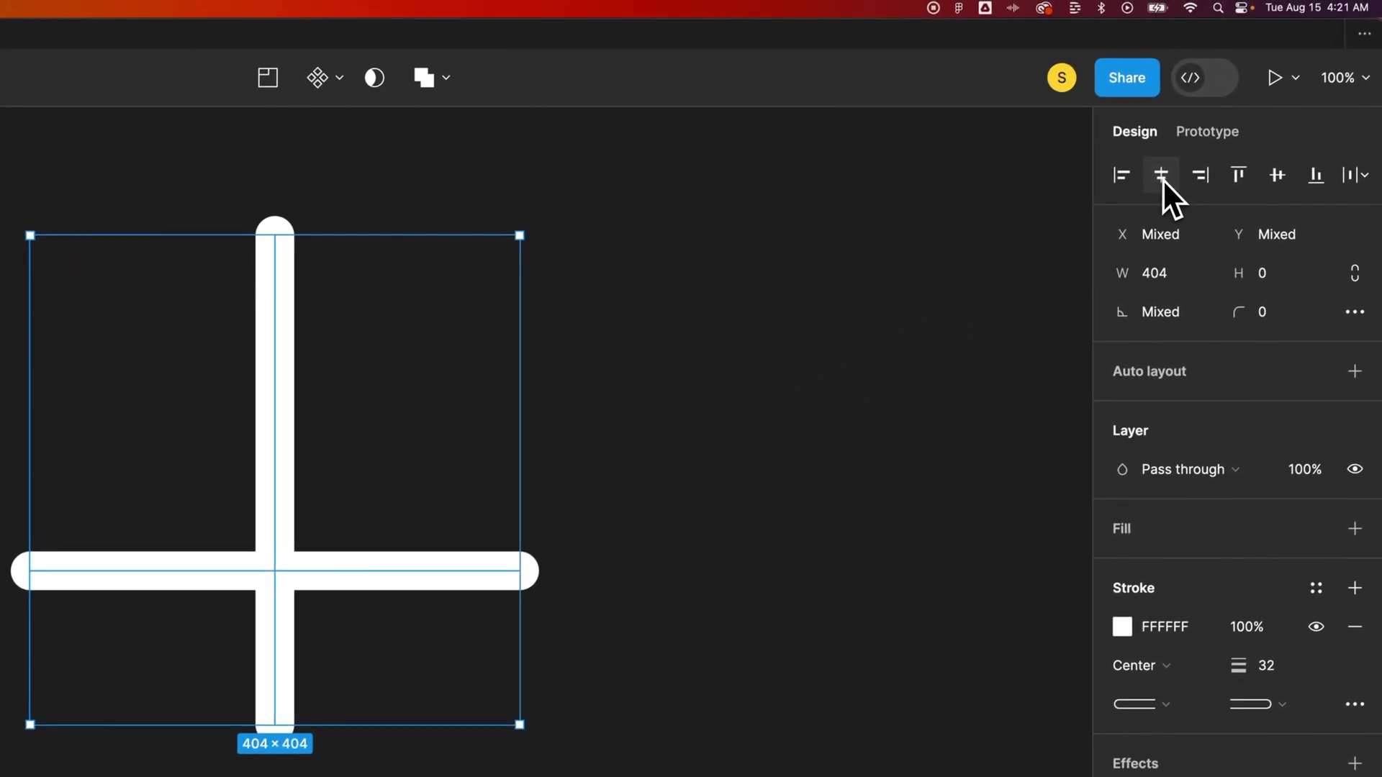
left_click(1161, 177)
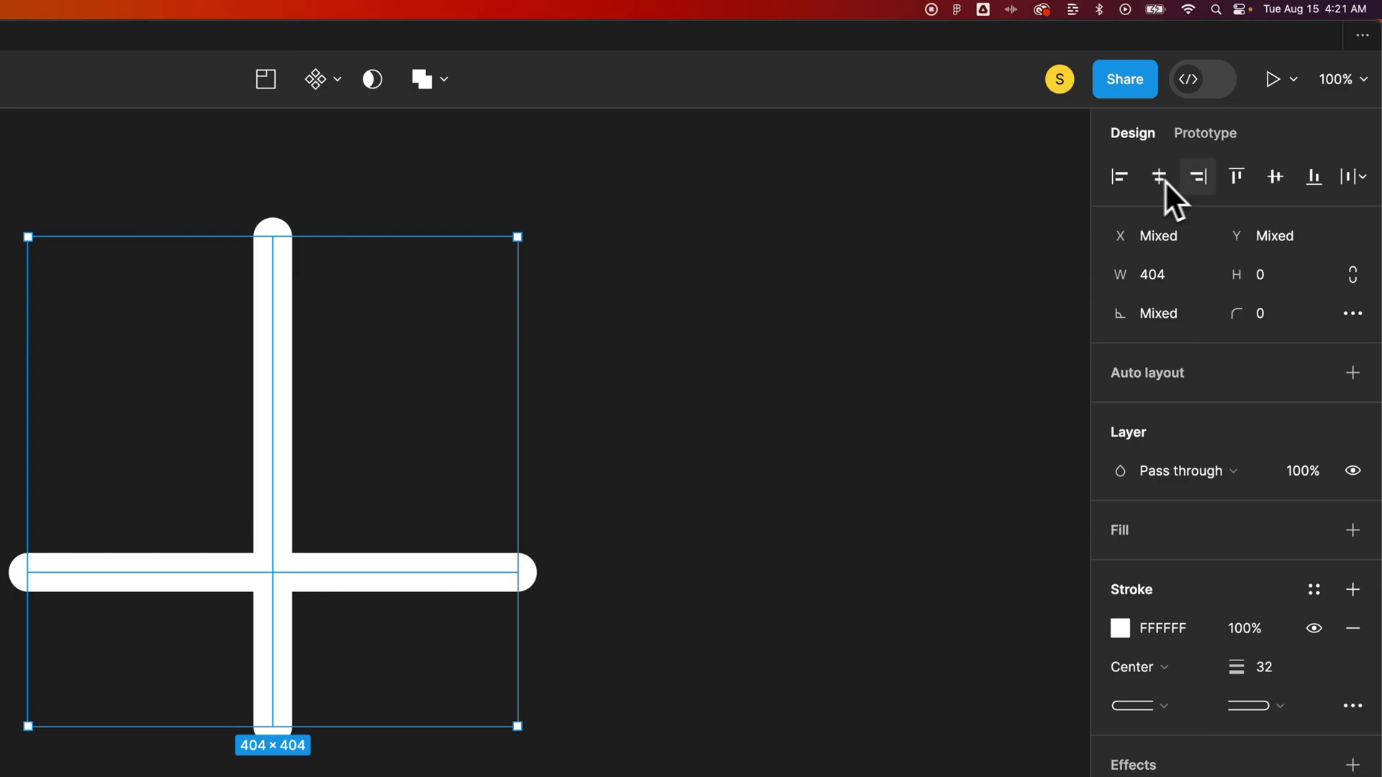
left_click(1276, 177)
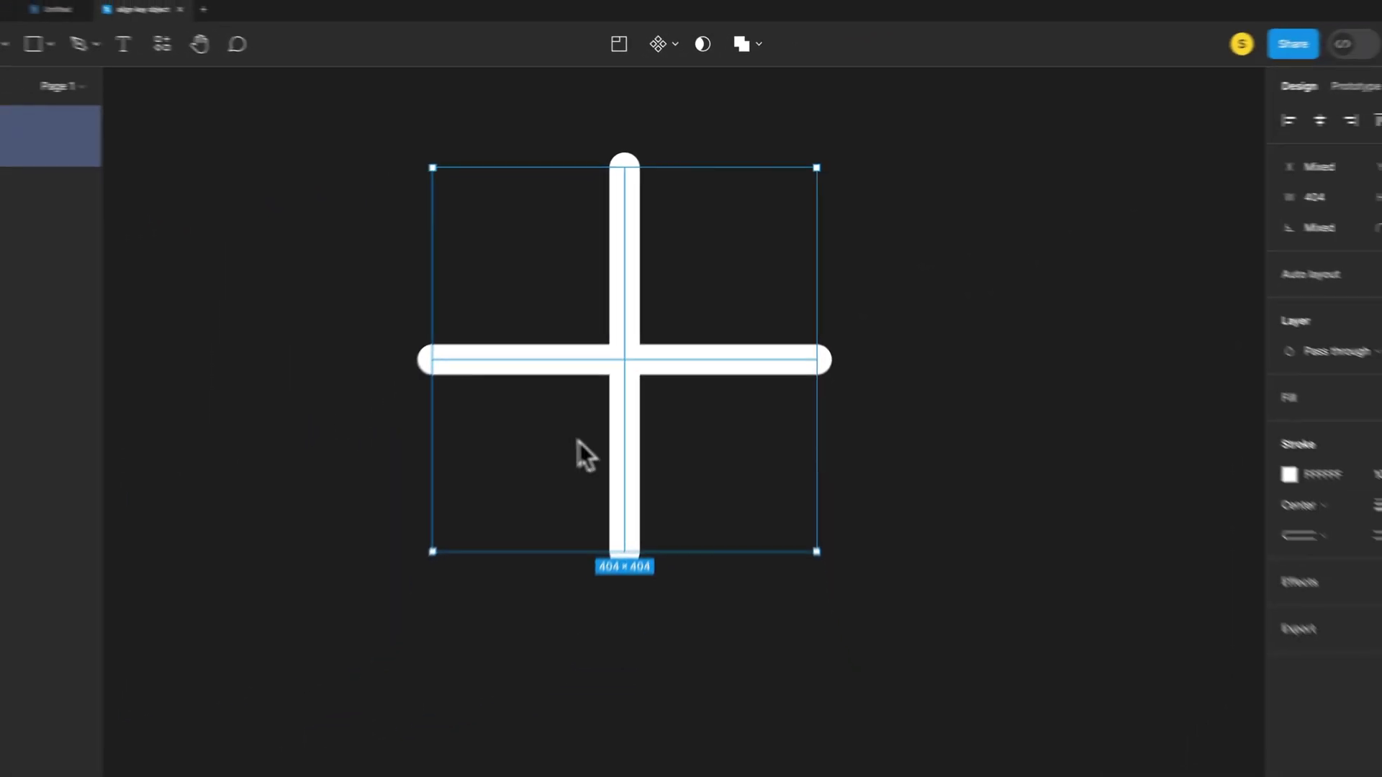
Step: Group the two lines into Group 1 from the right-click menu
scroll(803, 157, "up", 2)
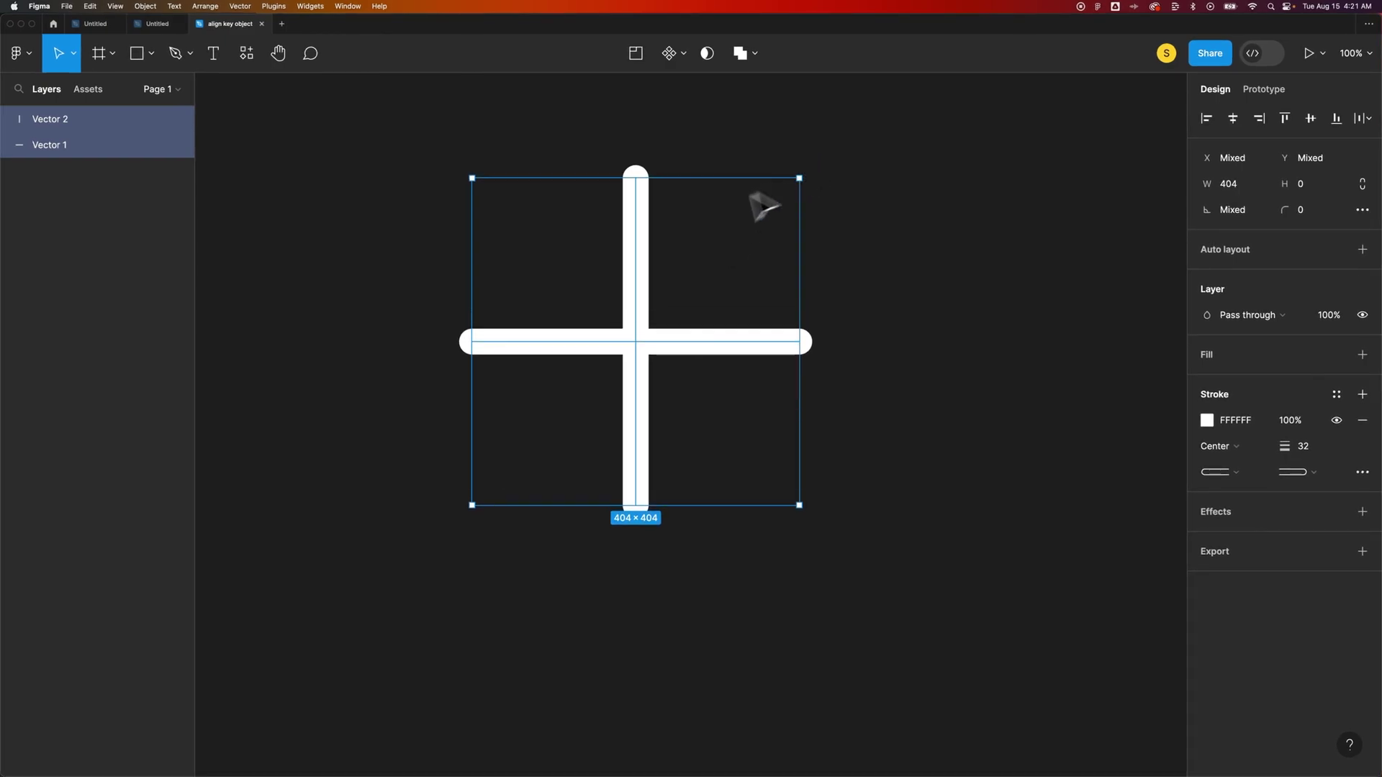
scroll(652, 249, "right", 1)
right_click(635, 238)
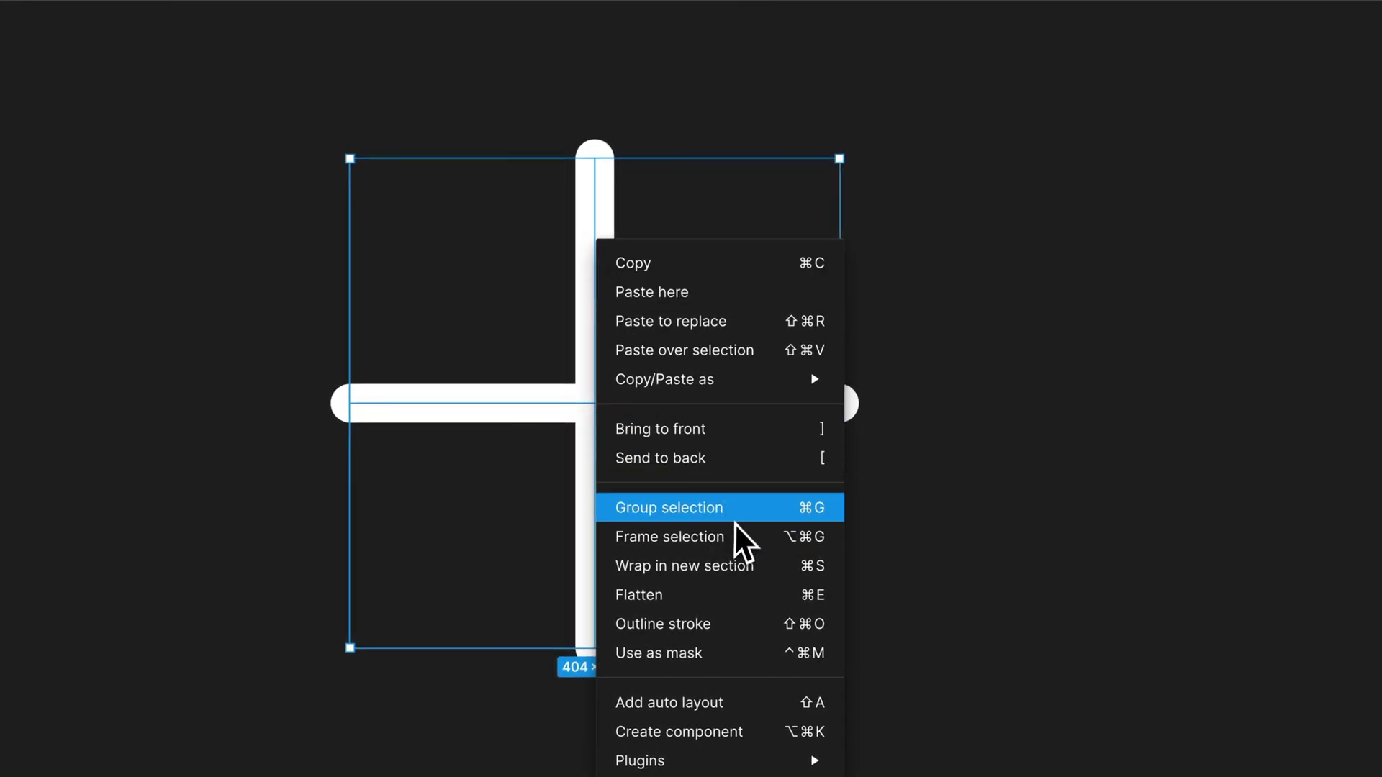
left_click(737, 512)
left_click(1012, 420)
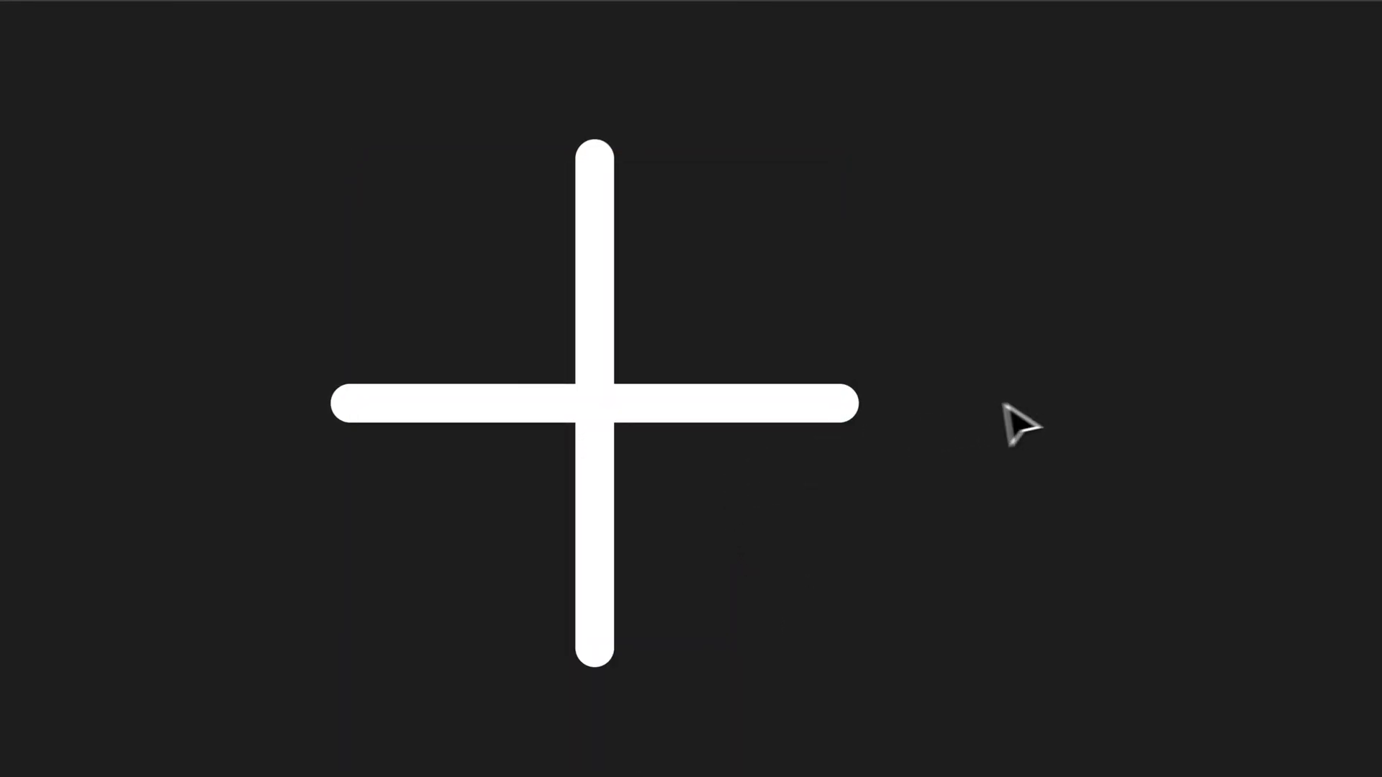
left_click(762, 417)
left_click(678, 430)
Step: Select Group 1 and scrub its stroke weight from 107 down to 68
left_click(677, 449)
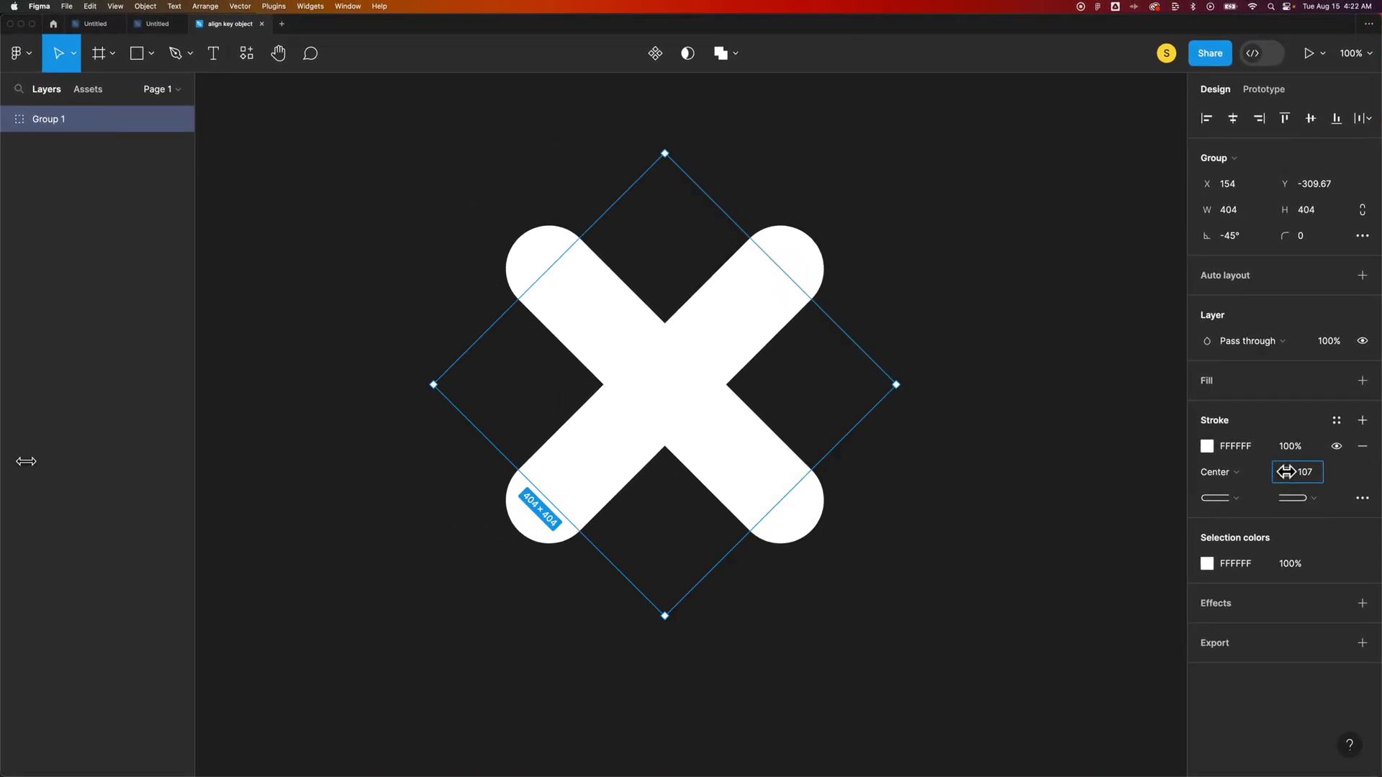
mouse_move(1282, 475)
left_mouse_down()
mouse_move(10, 472)
mouse_move(1289, 493)
mouse_move(1214, 506)
left_mouse_up()
Step: Return to 100% zoom and drag the X left to X 91.67, Y -307
left_click(1033, 368)
key("super+minus")
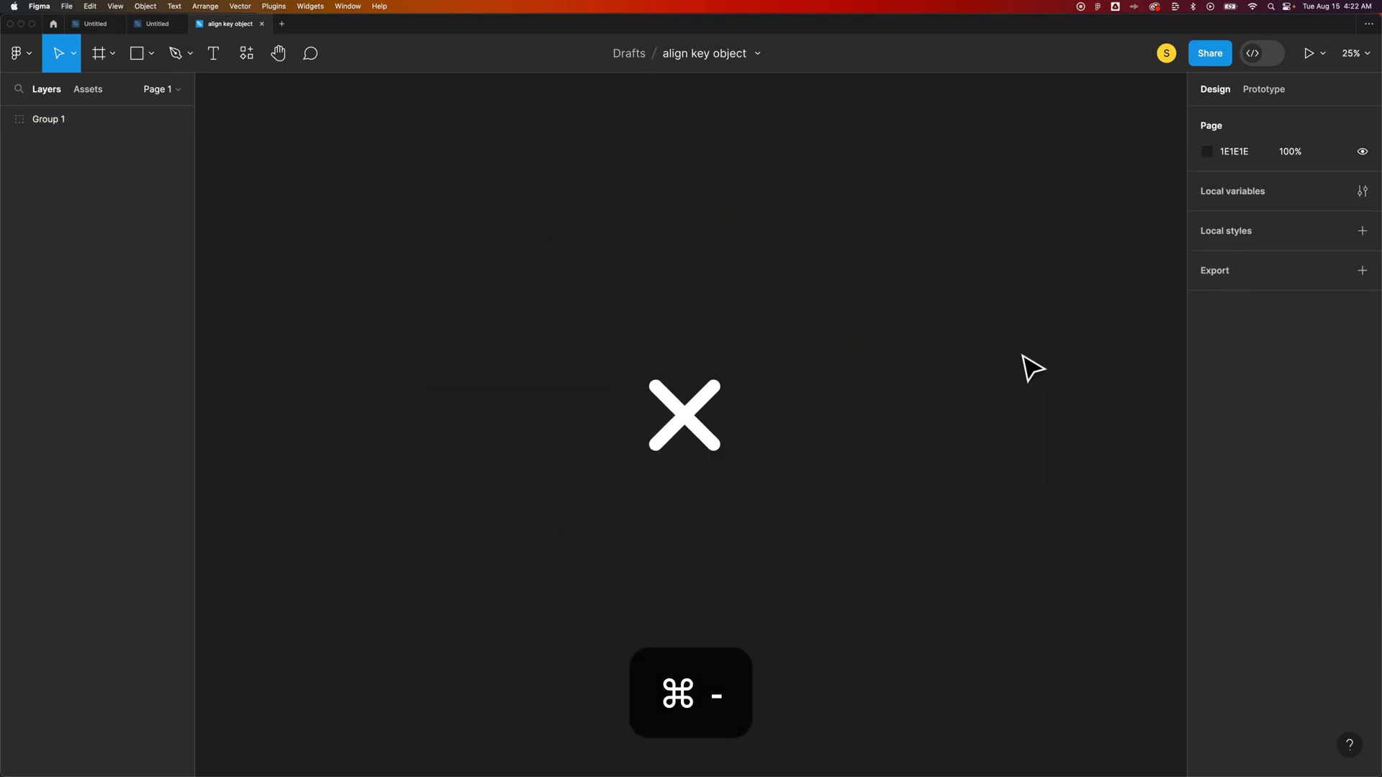
key("super+equal")
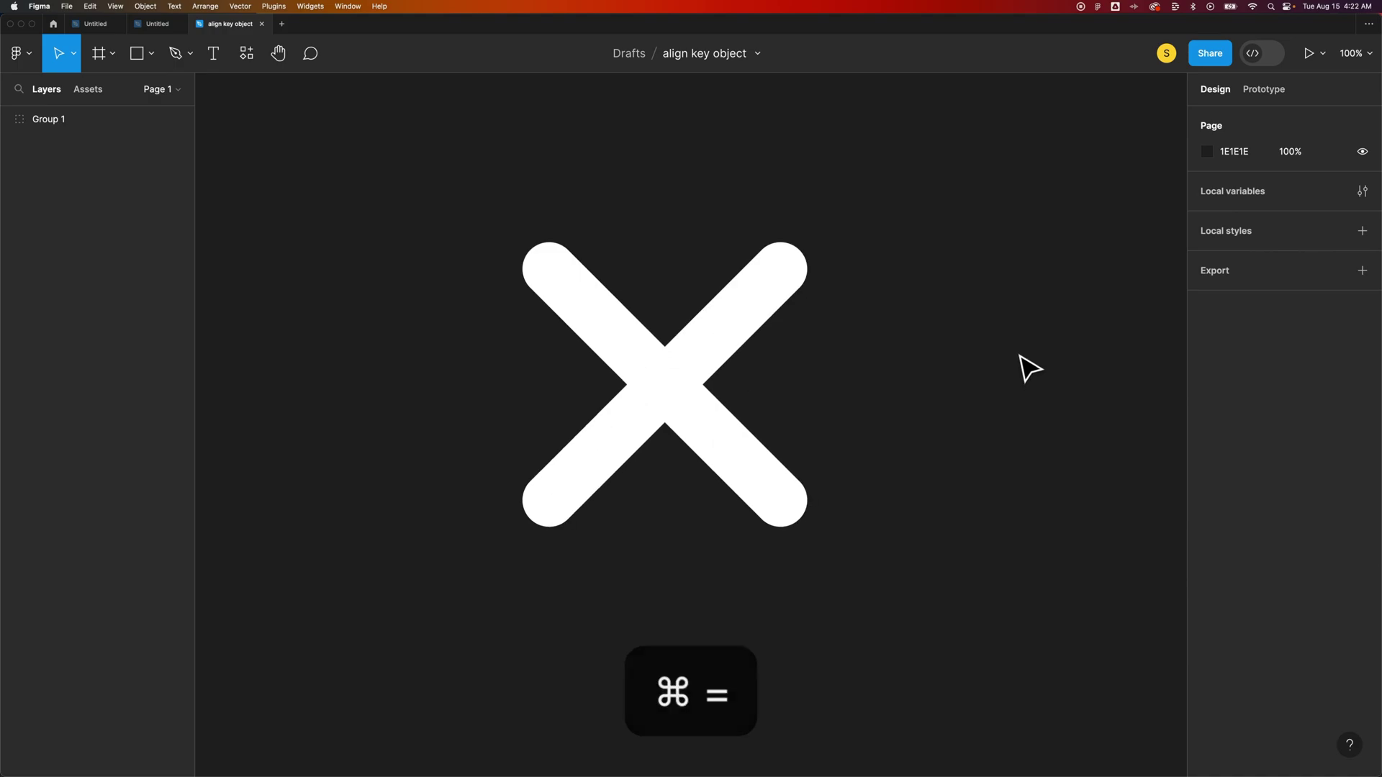
left_click_drag(667, 397, 617, 398)
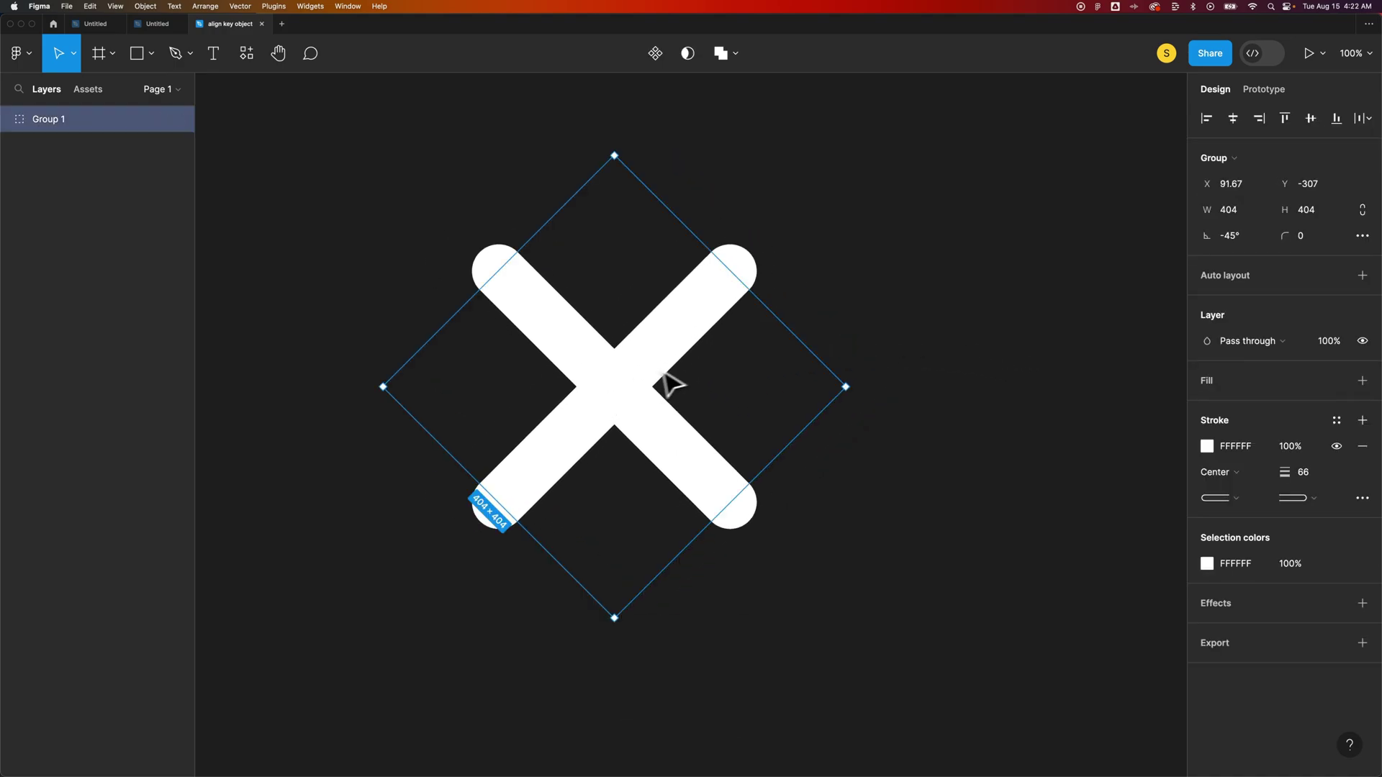
left_click(944, 318)
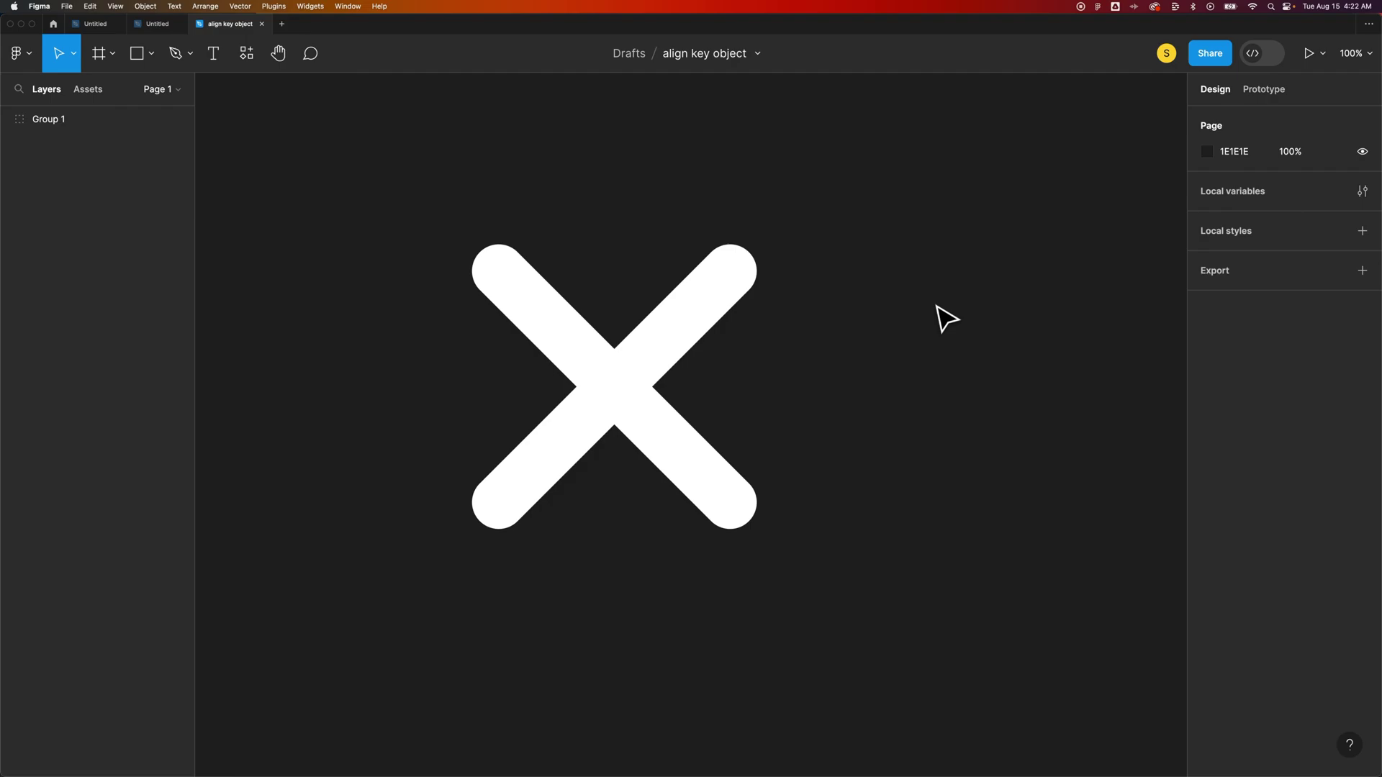